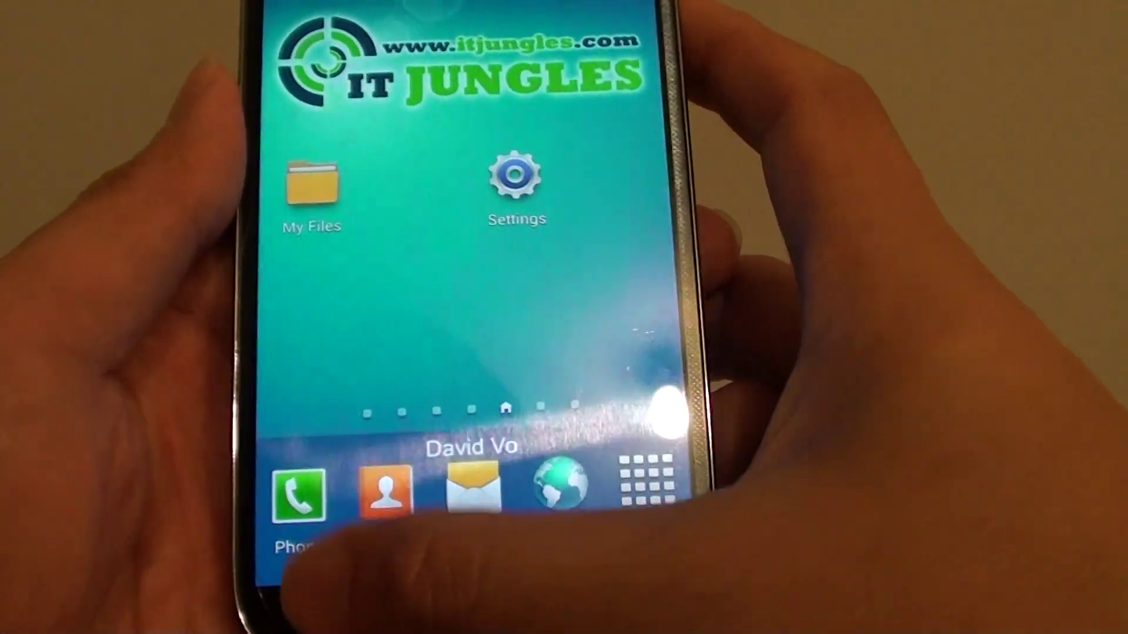
Open Encrypt external SD card under Security and begin tracing the current unlock pattern
key("Menu")
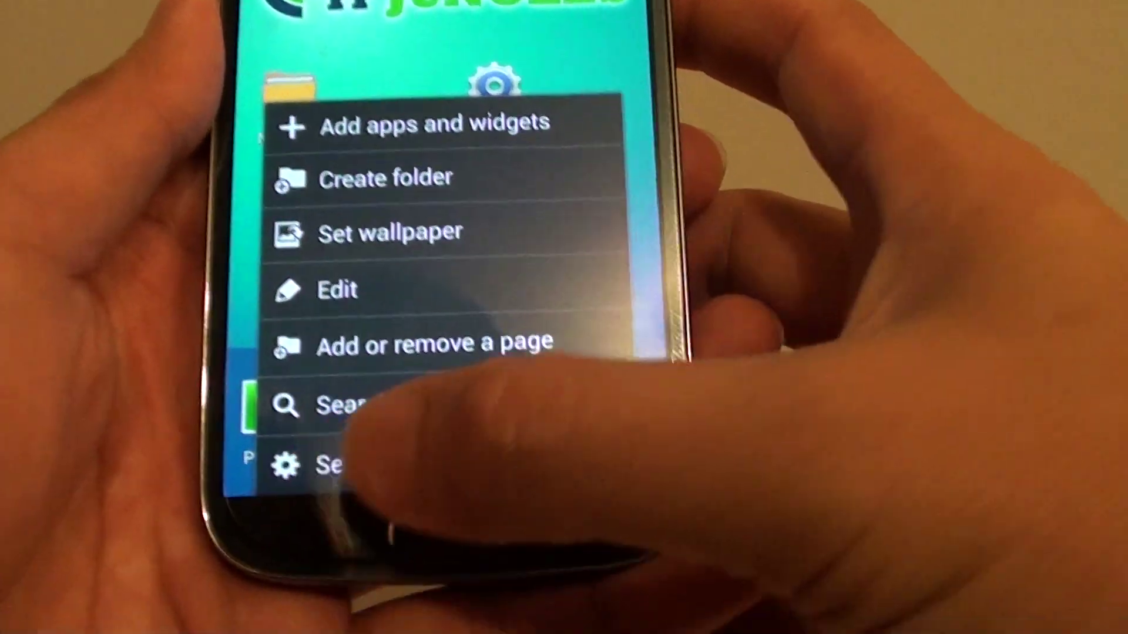
left_click(335, 465)
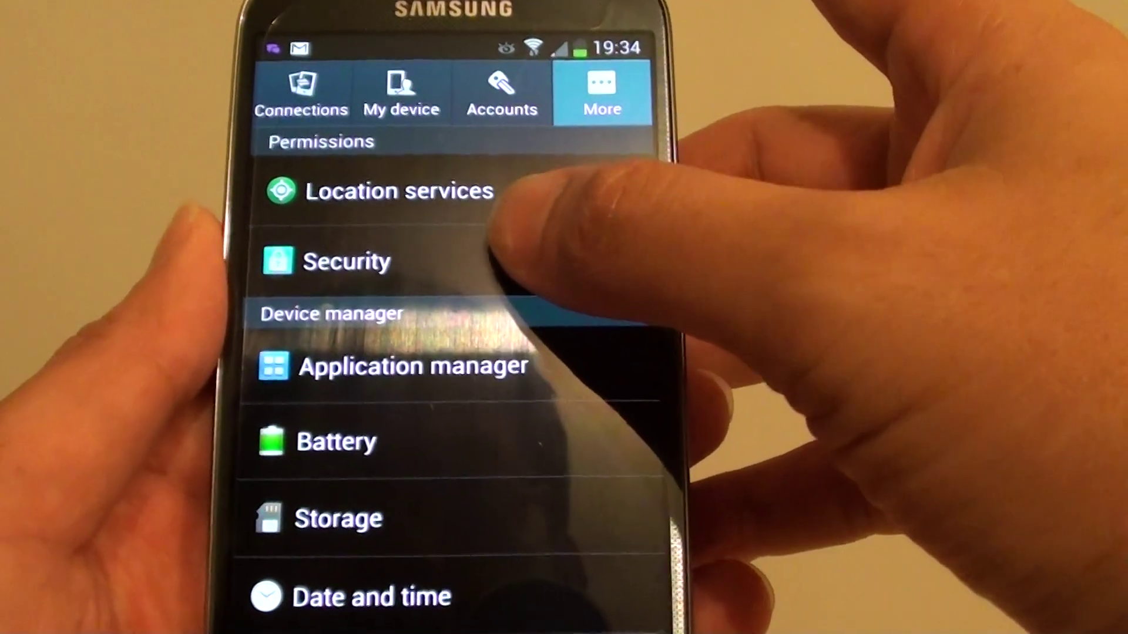
left_click(503, 299)
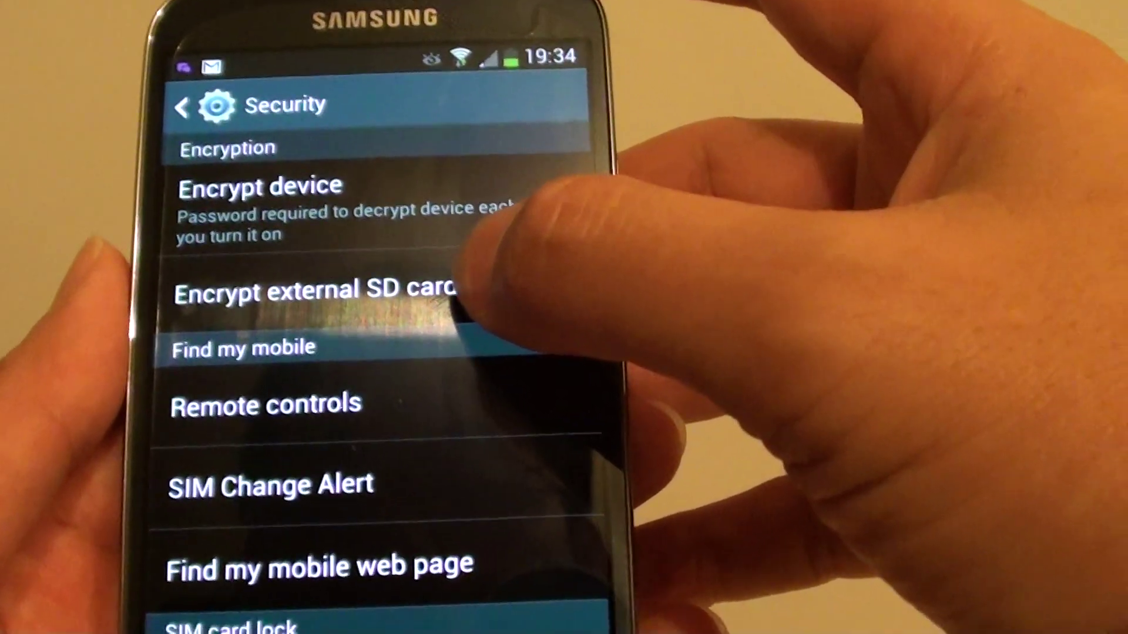
left_click(463, 295)
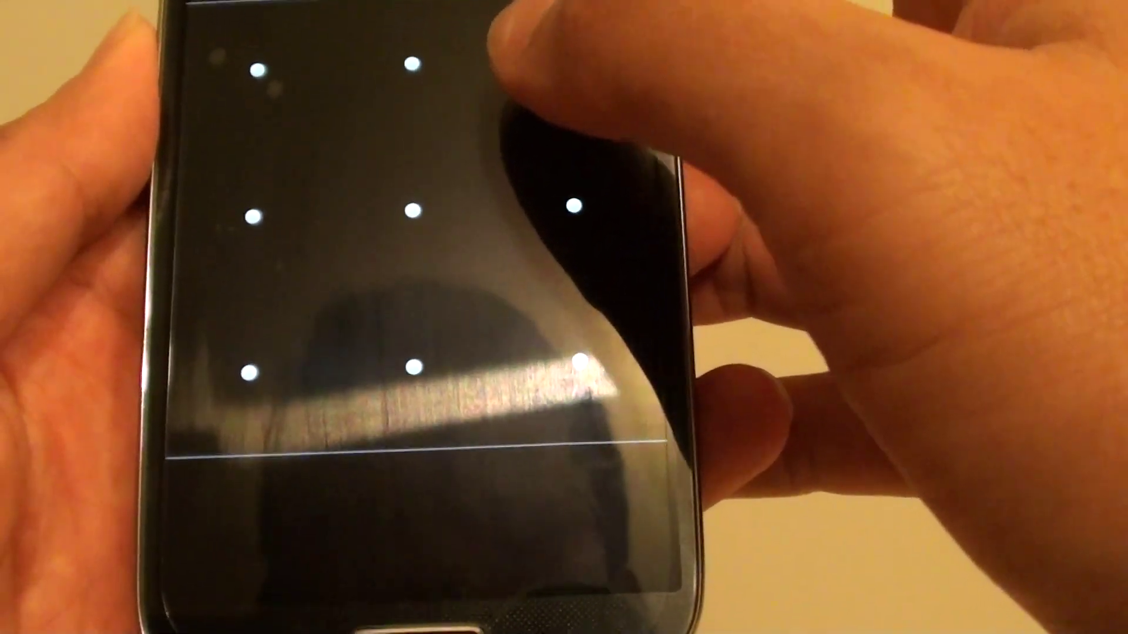
left_click_drag(391, 219, 437, 217)
Verify with the unlock pattern, then set and confirm a new Password screen lock
left_click_drag(529, 190, 564, 349)
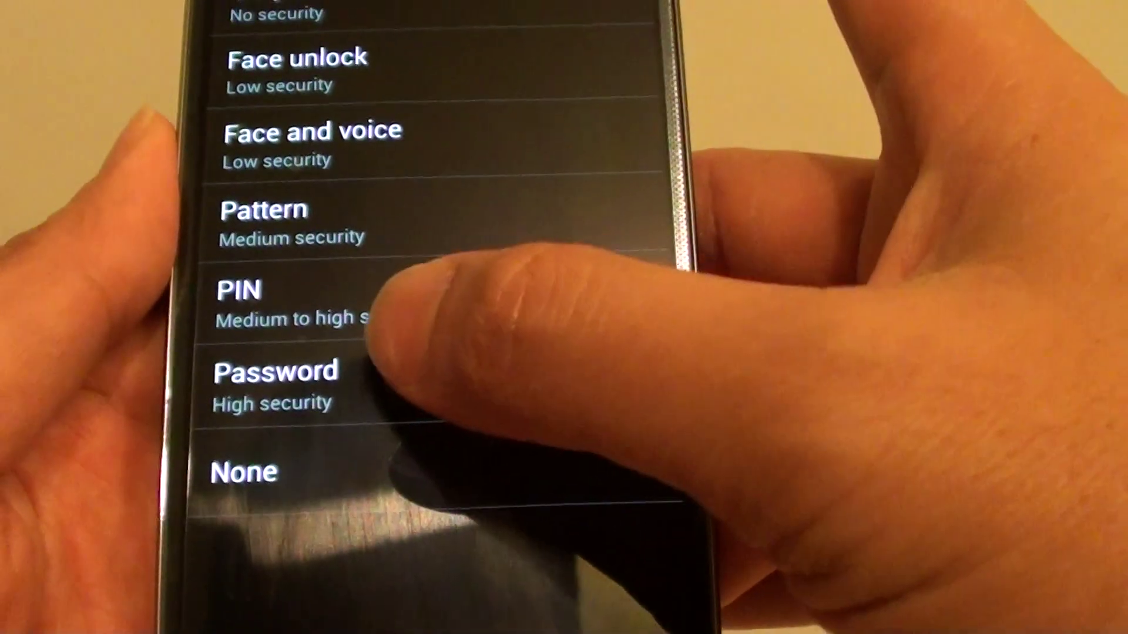
left_click(398, 391)
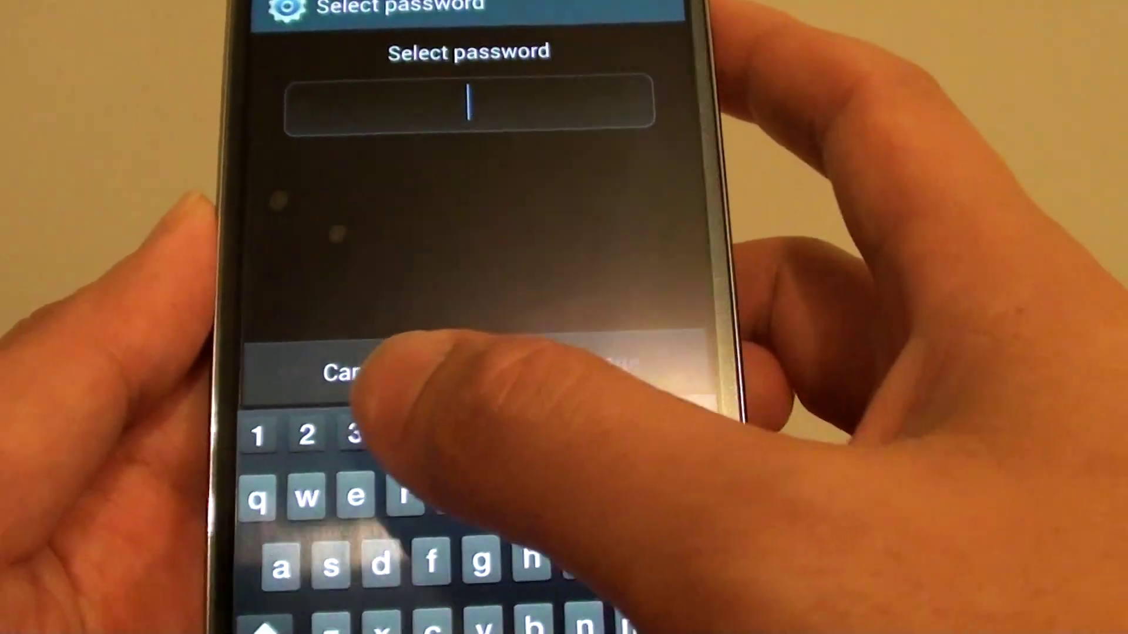
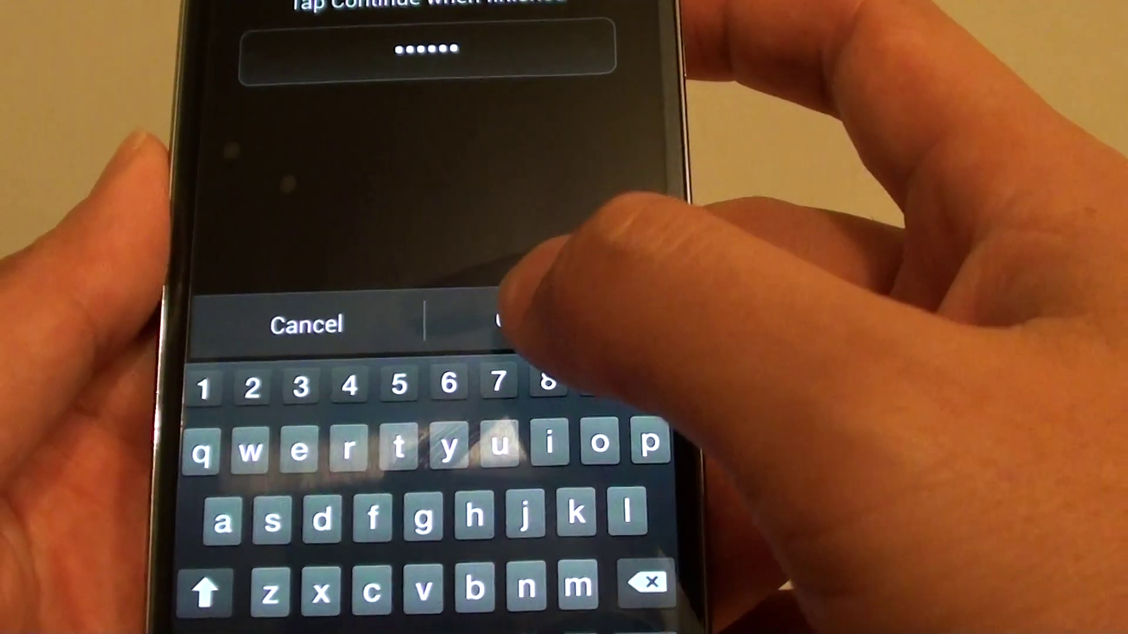
left_click(564, 375)
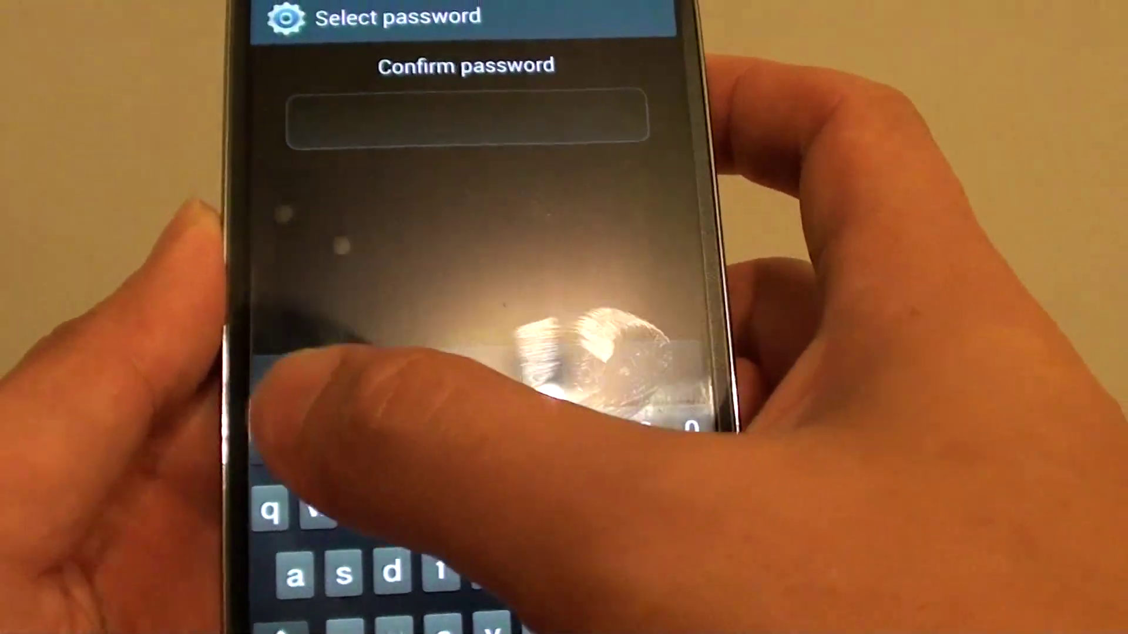
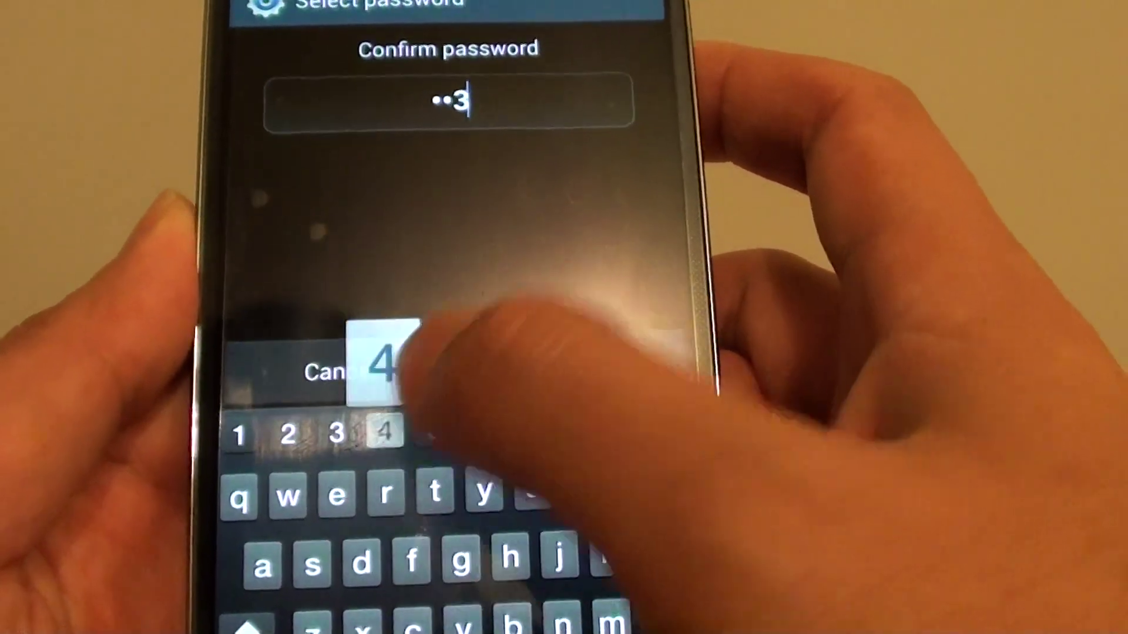
left_click(573, 350)
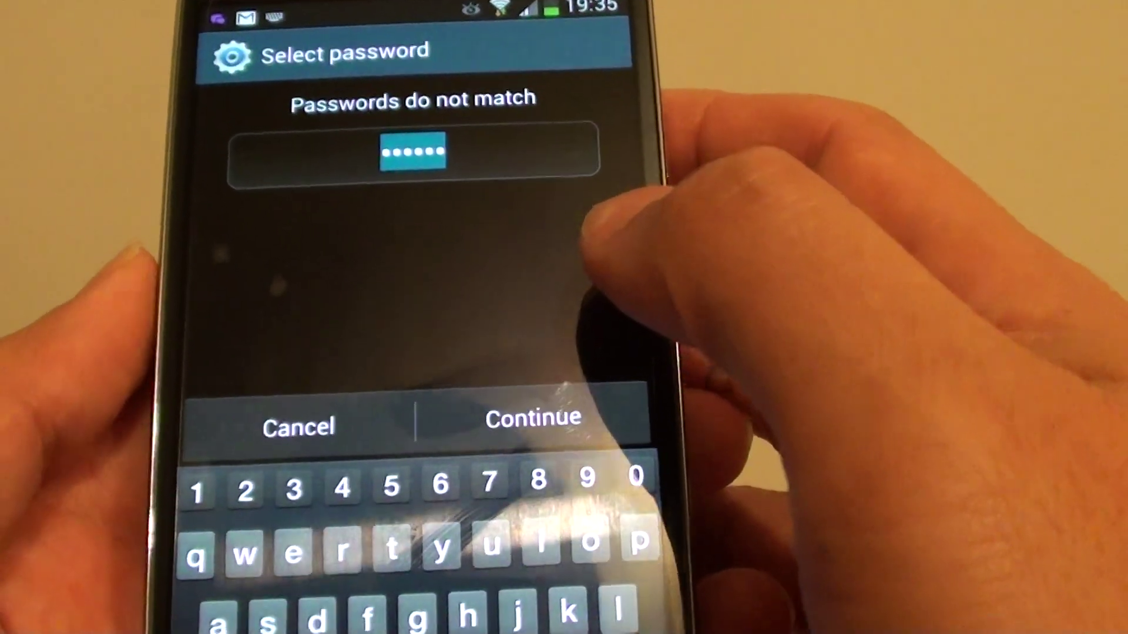
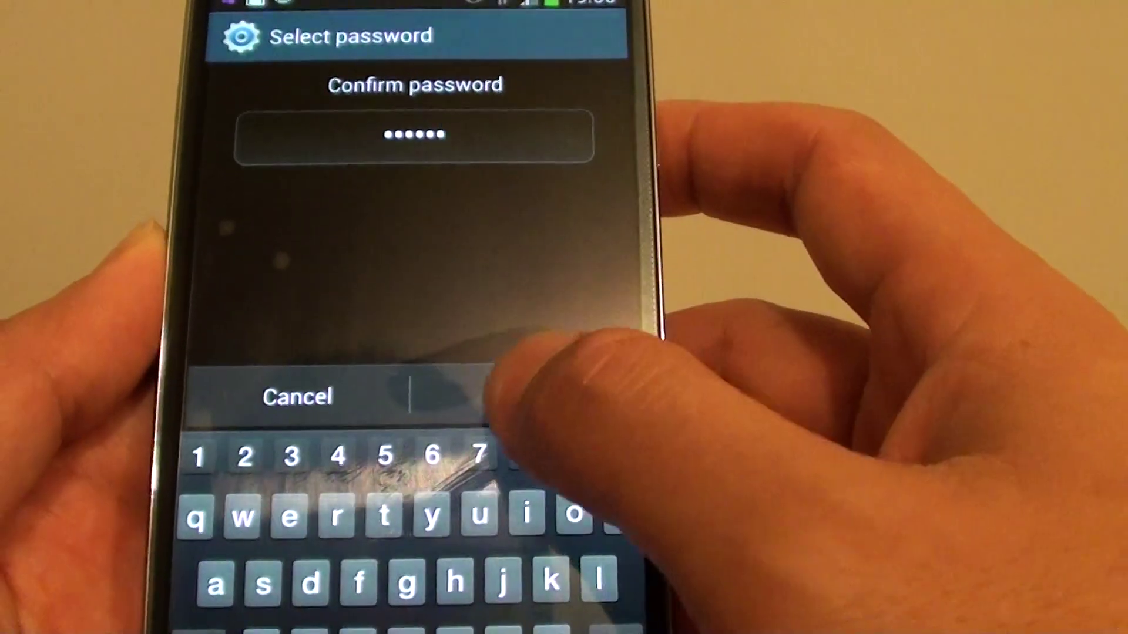
left_click(520, 463)
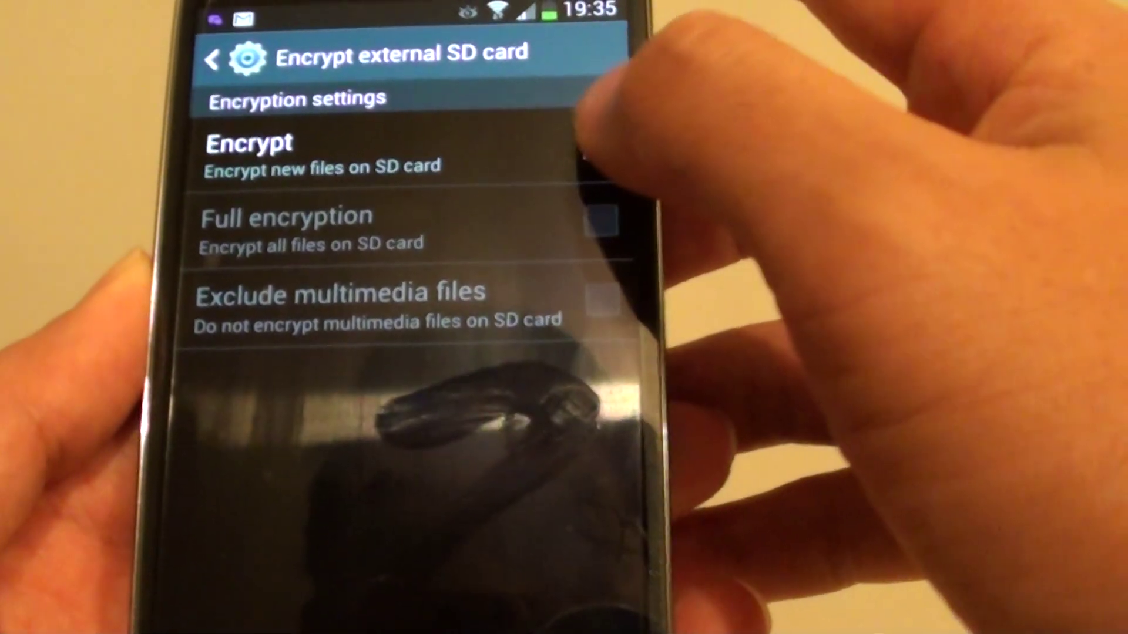
Tick Encrypt, Full encryption and Exclude multimedia files for the external SD card
left_click(598, 149)
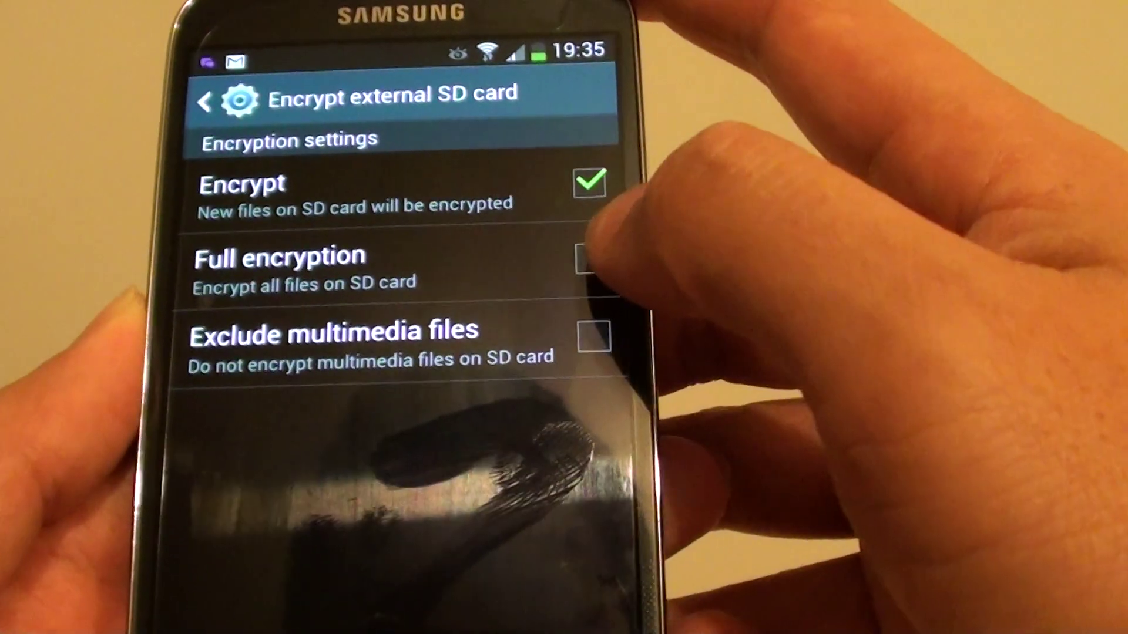
left_click(603, 259)
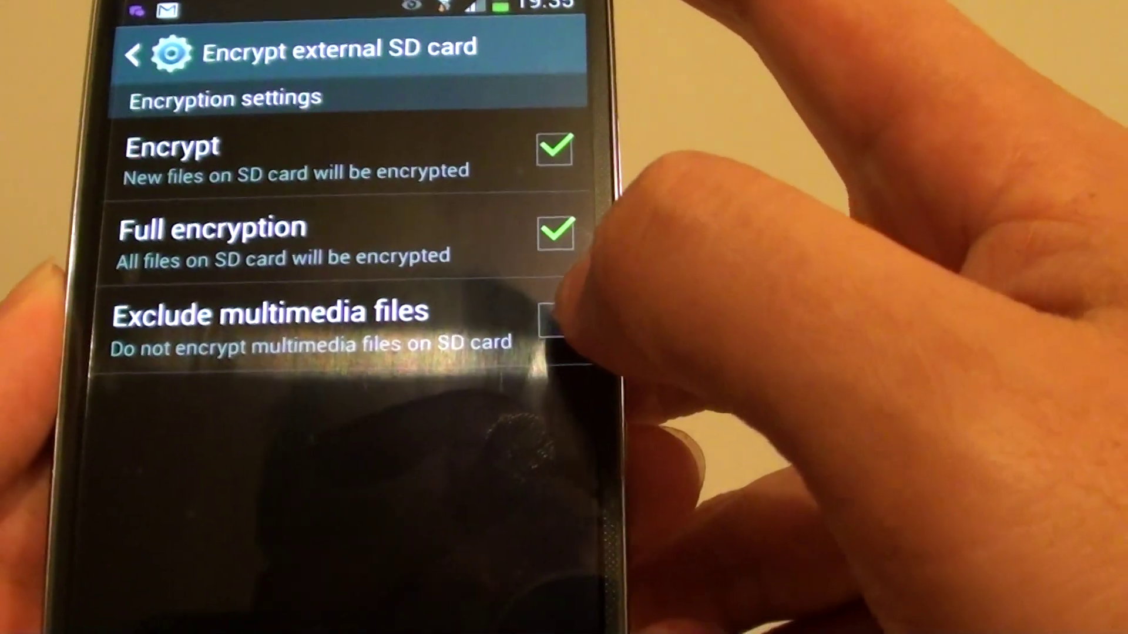
left_click(561, 323)
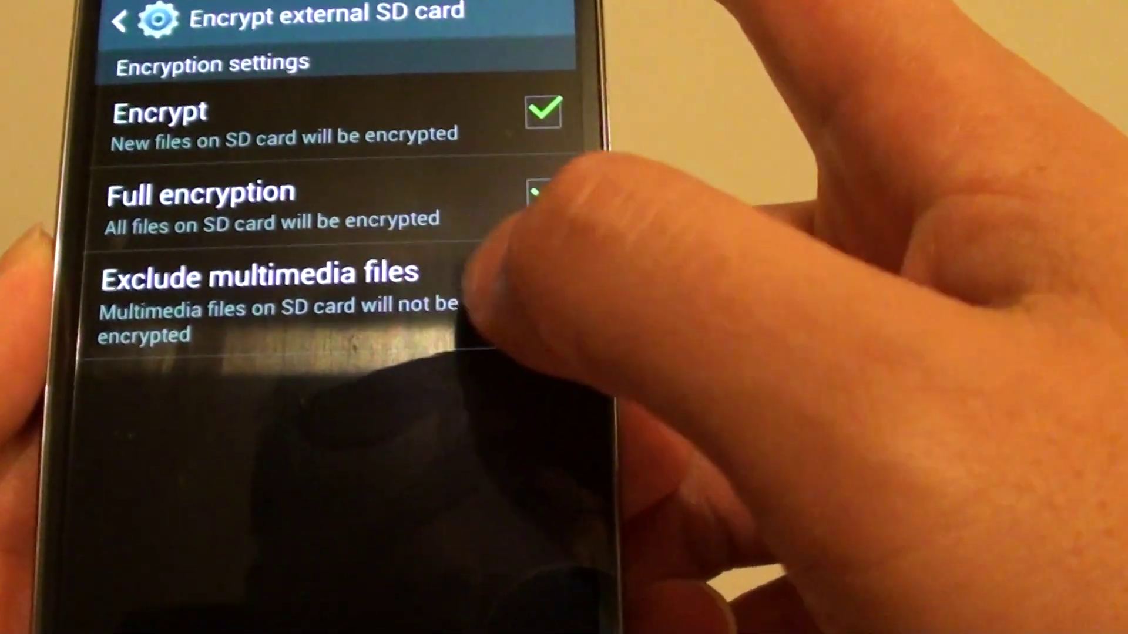
left_click(548, 212)
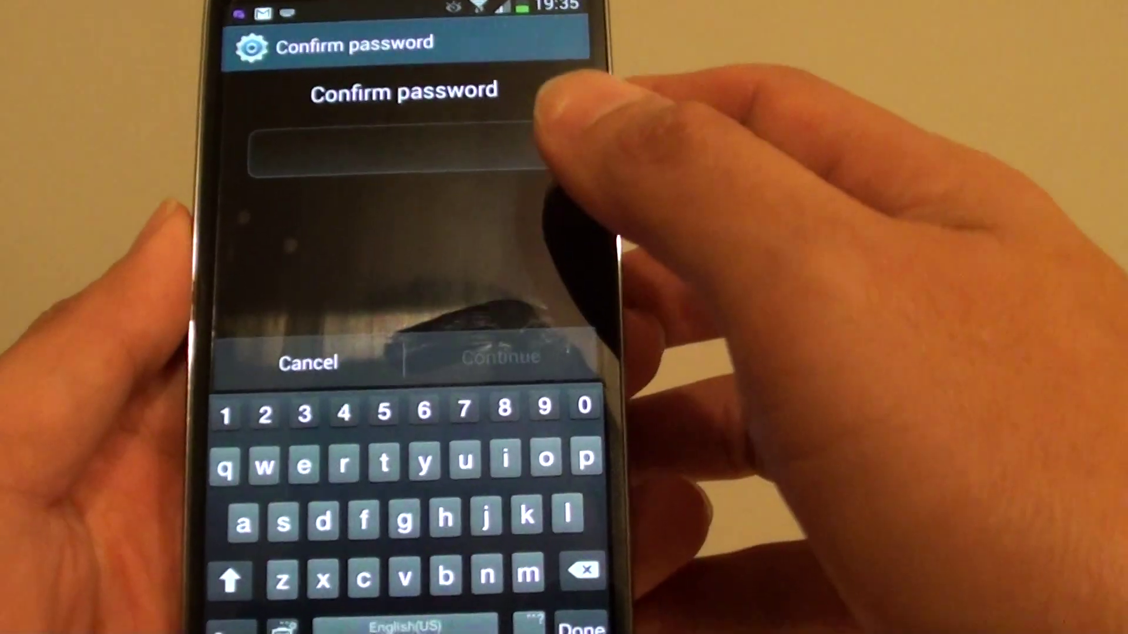
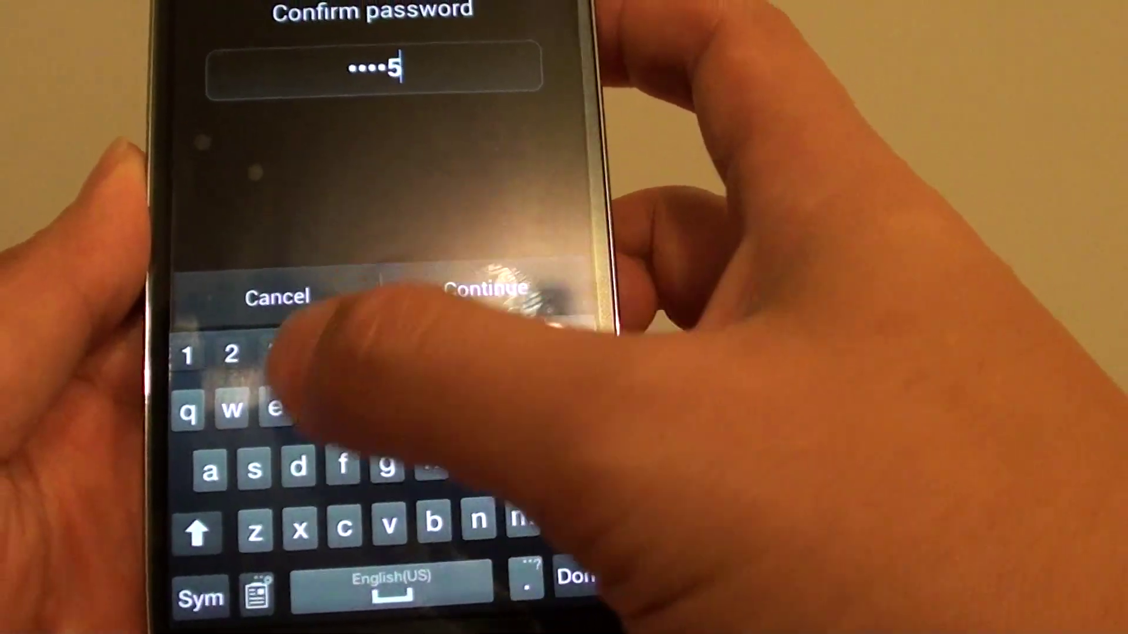
Re-enter the screen-lock password to reach the Enable SD card encryption summary
left_click(492, 272)
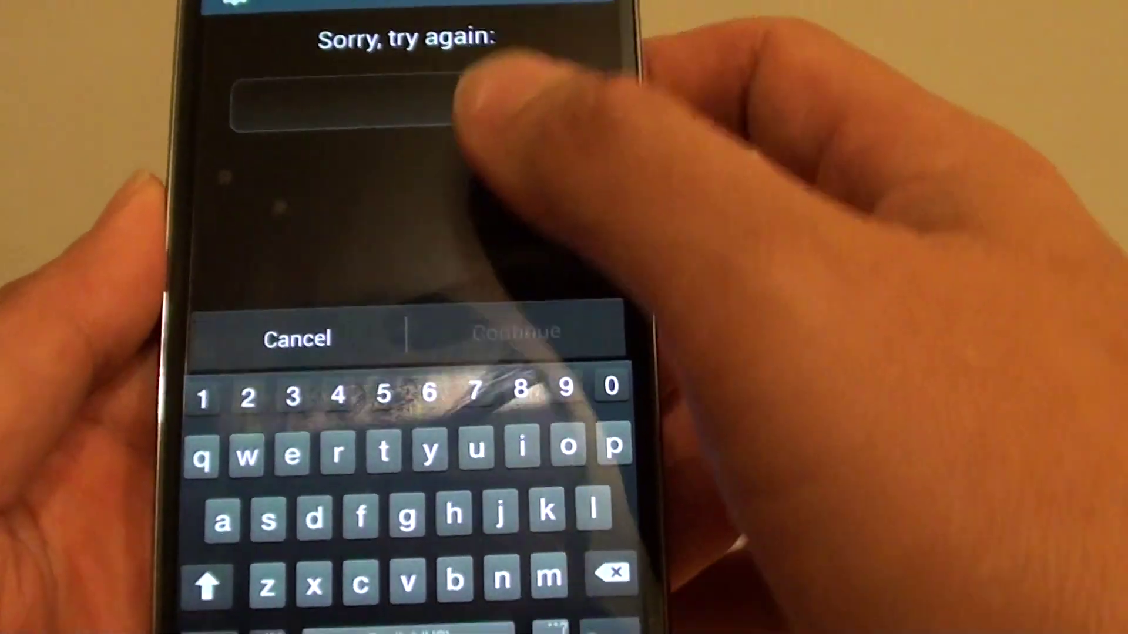
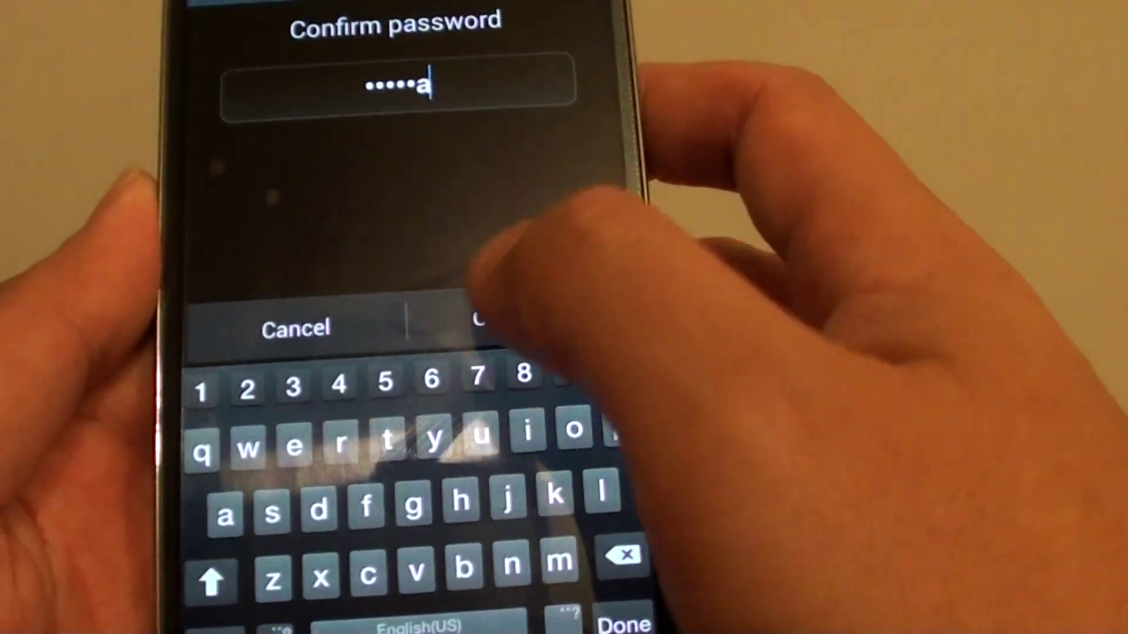
left_click(488, 328)
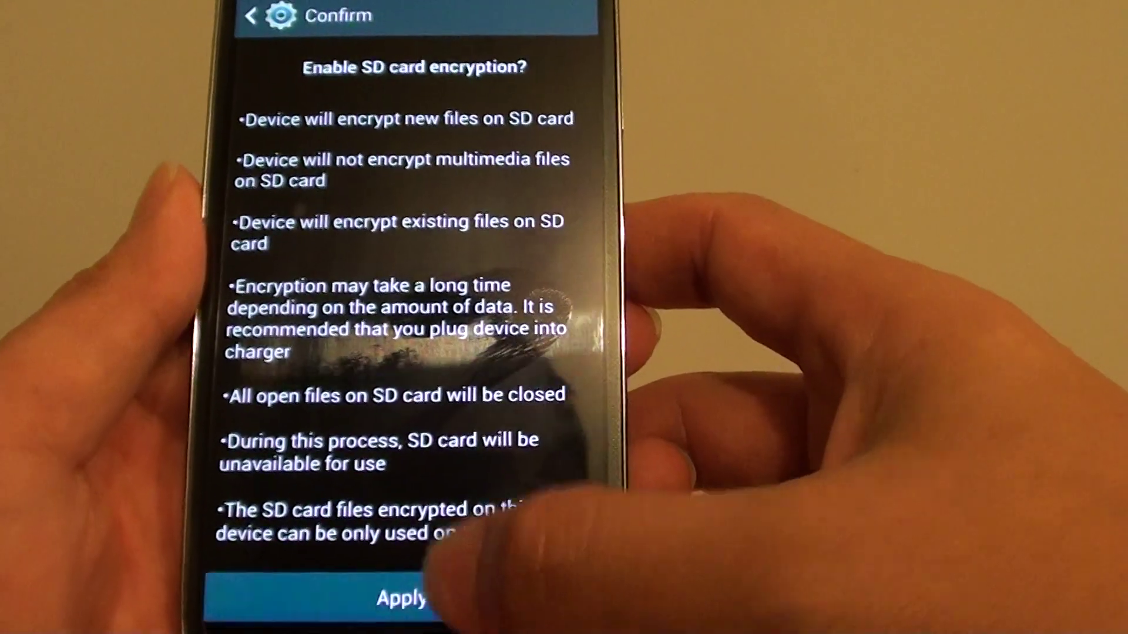
Apply SD card encryption, check its notification, then go back to the home screen
left_click(417, 594)
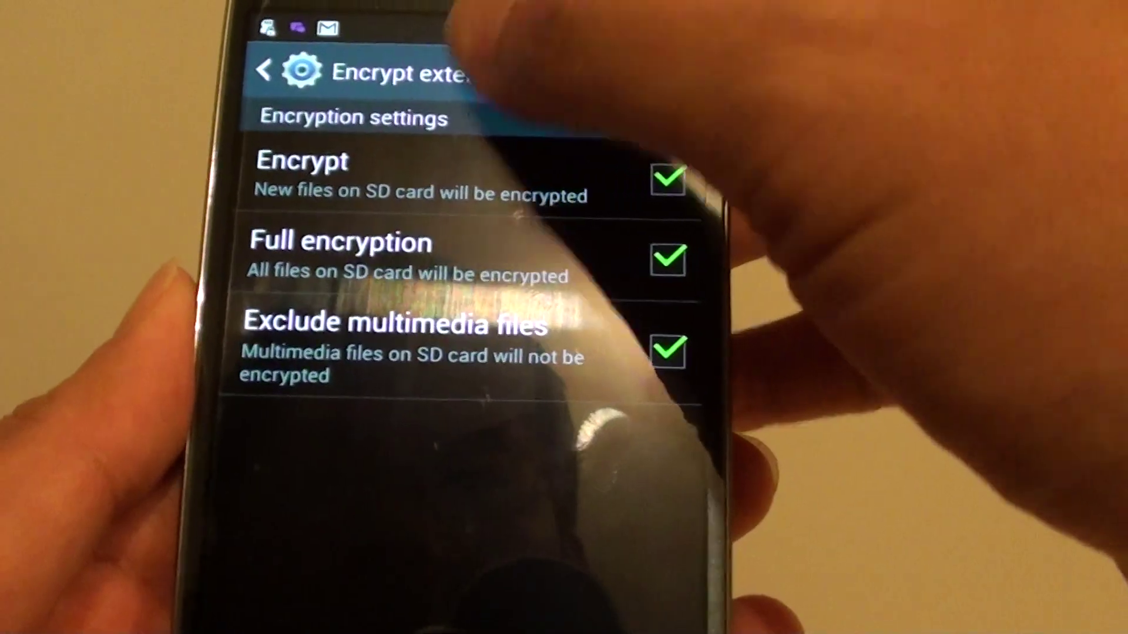
left_click_drag(423, 9, 493, 220)
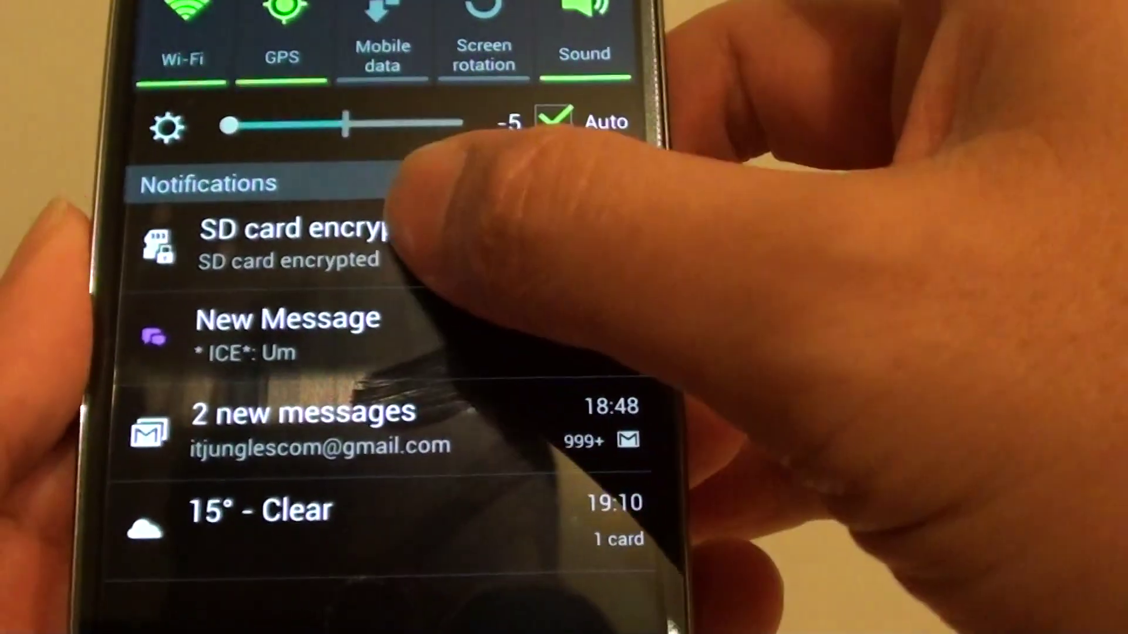
left_click(397, 239)
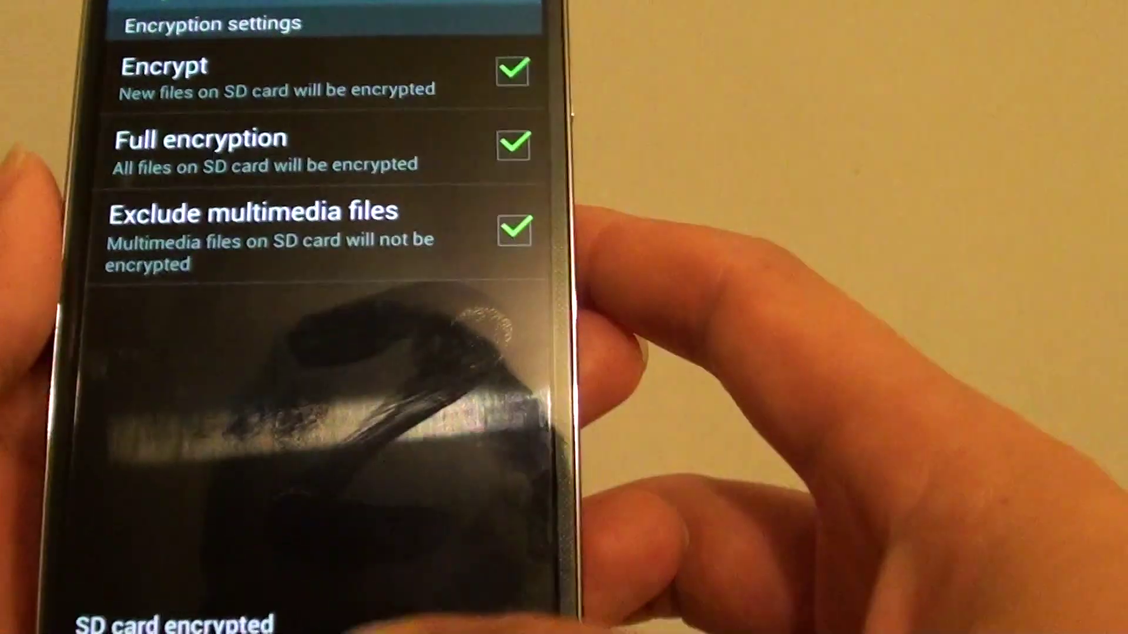
key("Home")
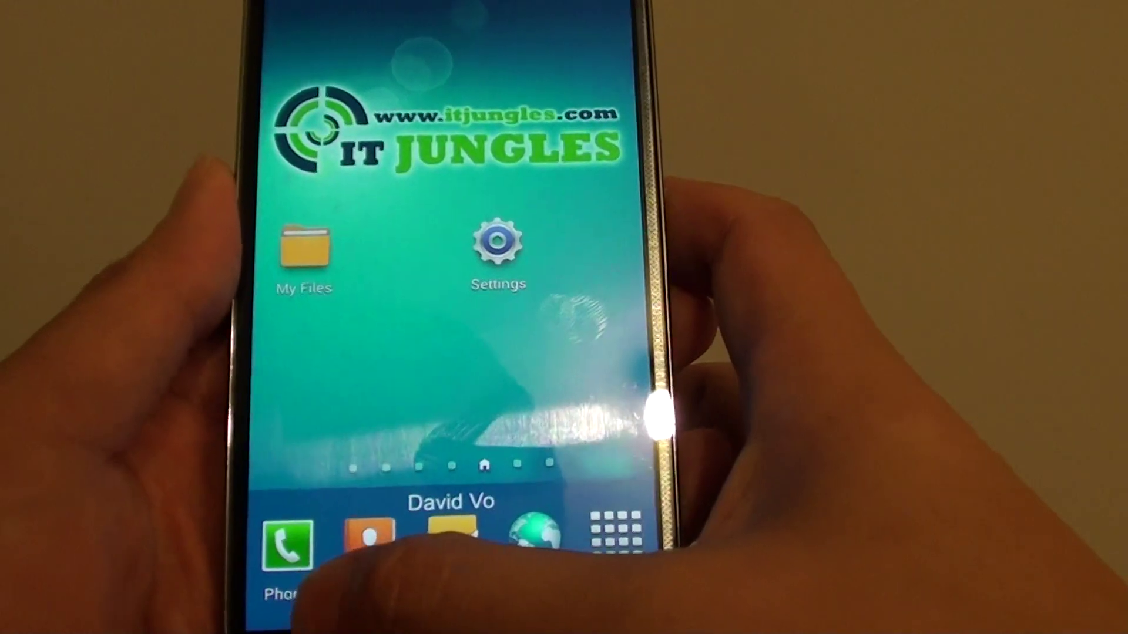
Reopen Security's Encrypt external SD card settings and untick Encrypt
key("Menu")
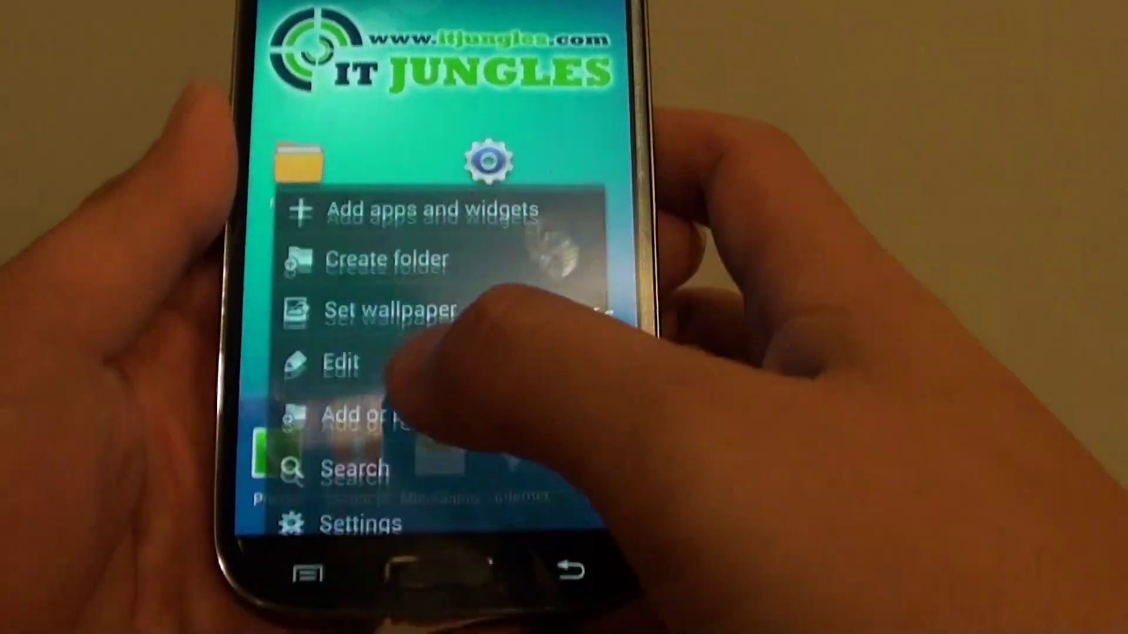
left_click(339, 509)
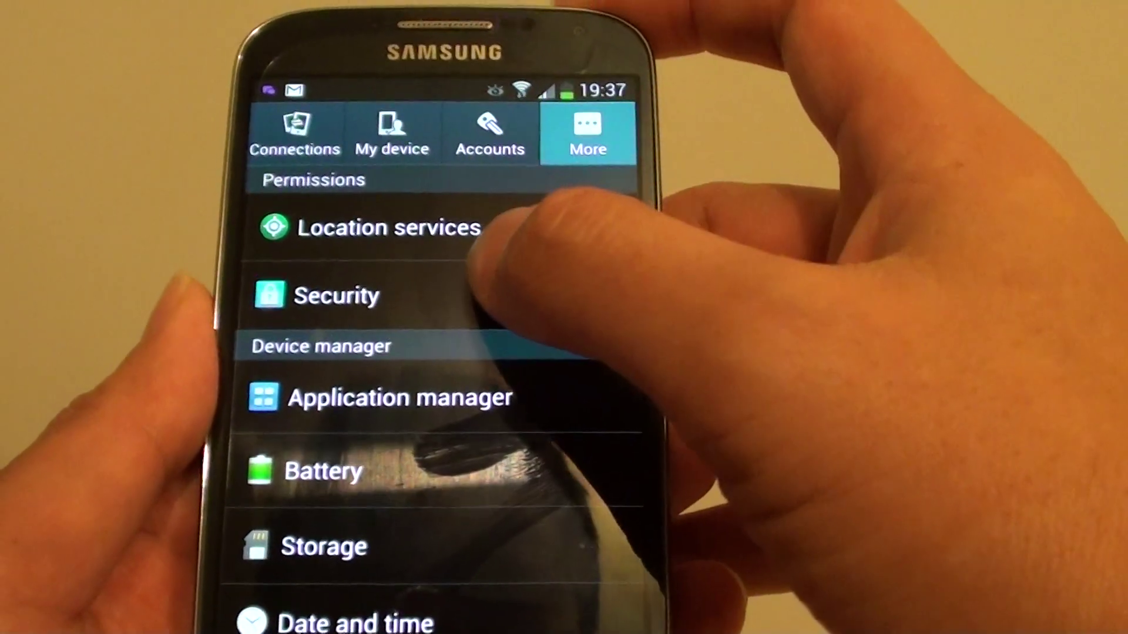
left_click(462, 303)
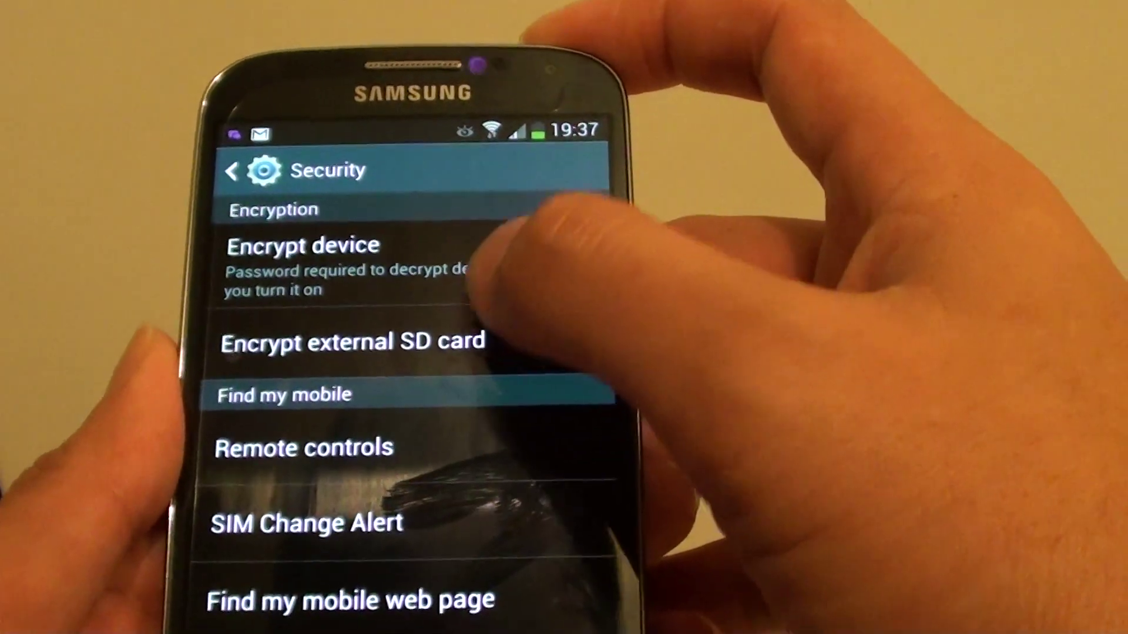
left_click(507, 317)
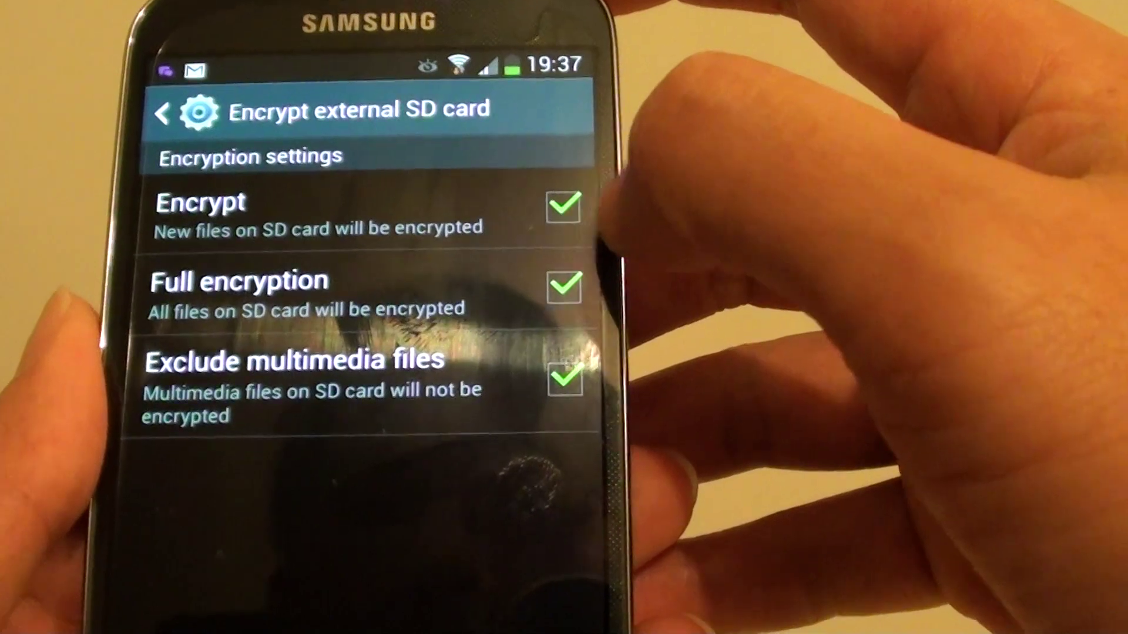
left_click(549, 225)
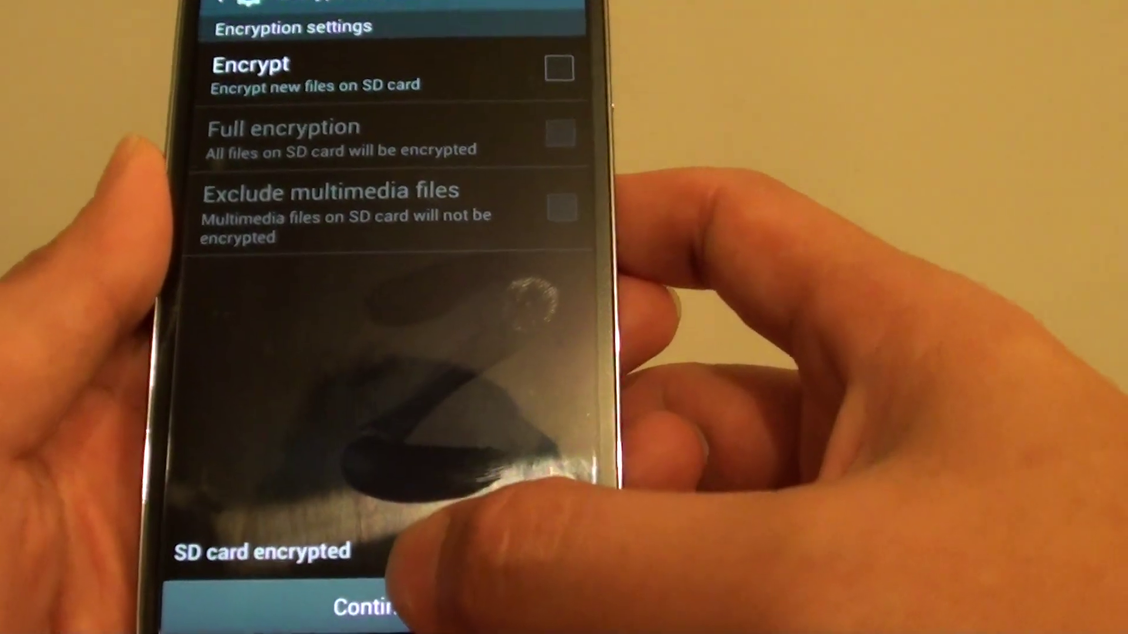
Enter the screen-lock password to reach the 'Disable SD card encryption?' summary
left_click(379, 586)
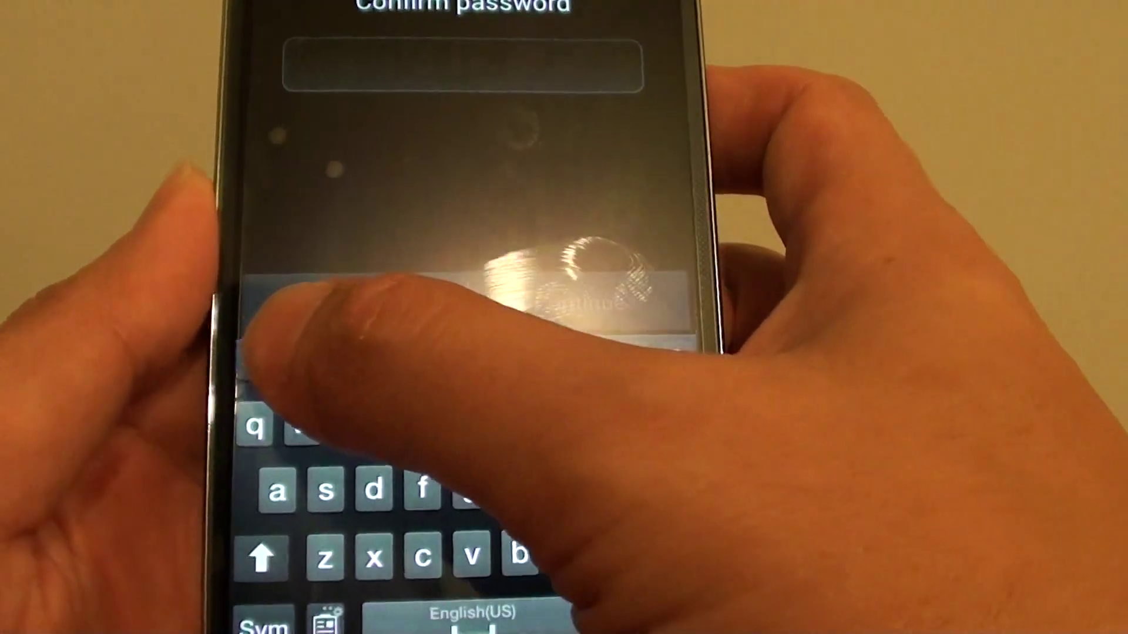
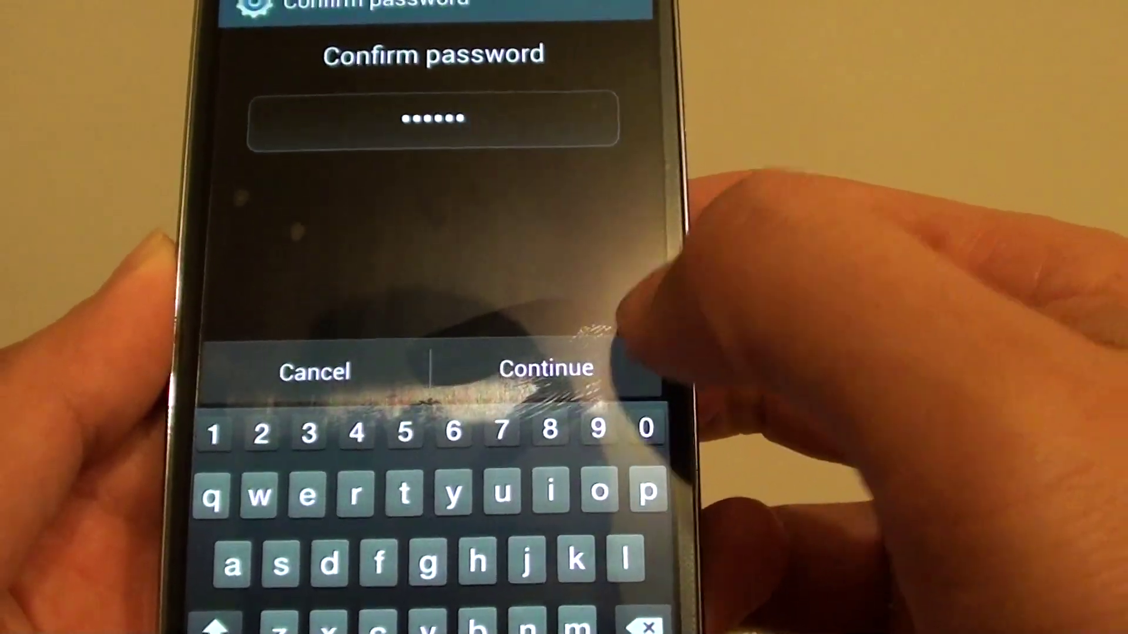
left_click(525, 363)
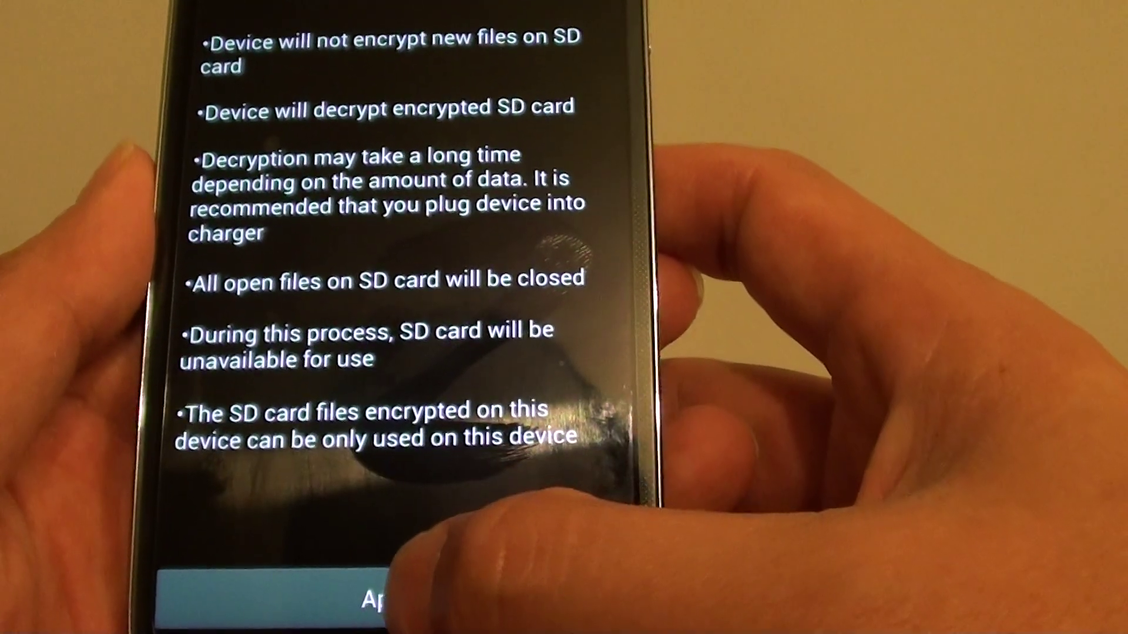
Apply SD card decryption, then check the 'SD card decrypted' notification
left_click(388, 592)
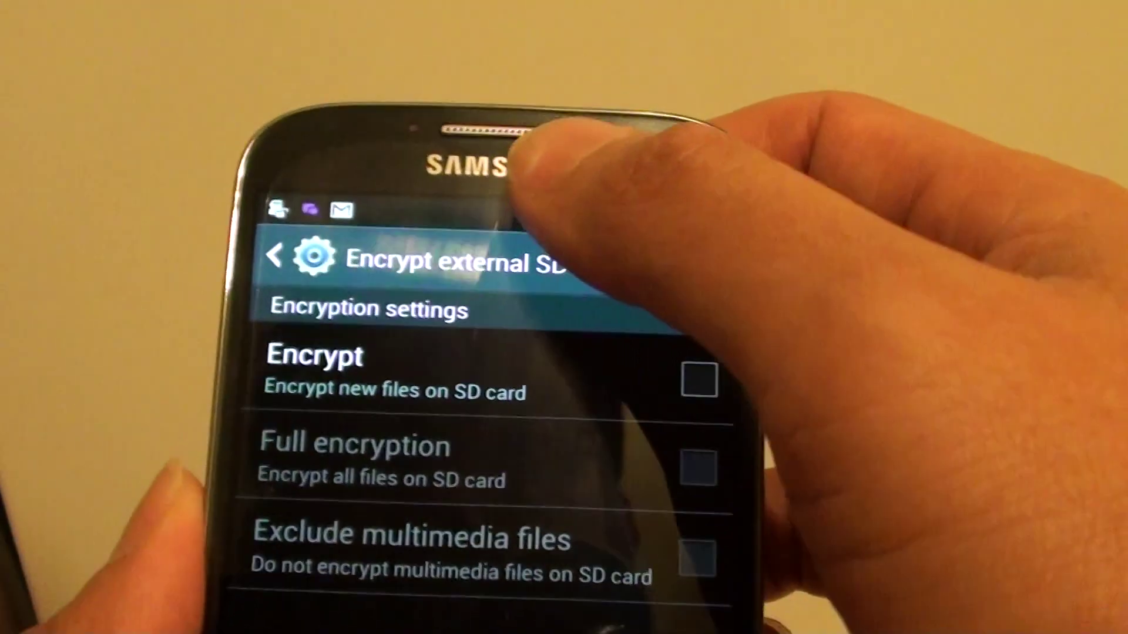
left_click_drag(530, 207, 493, 529)
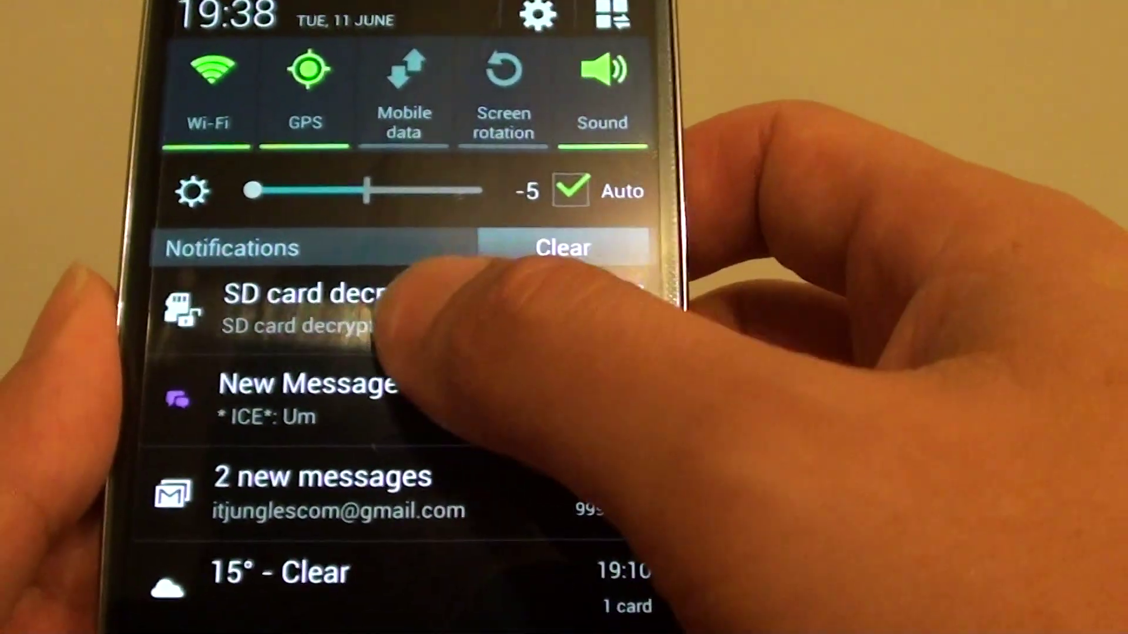
left_click(297, 231)
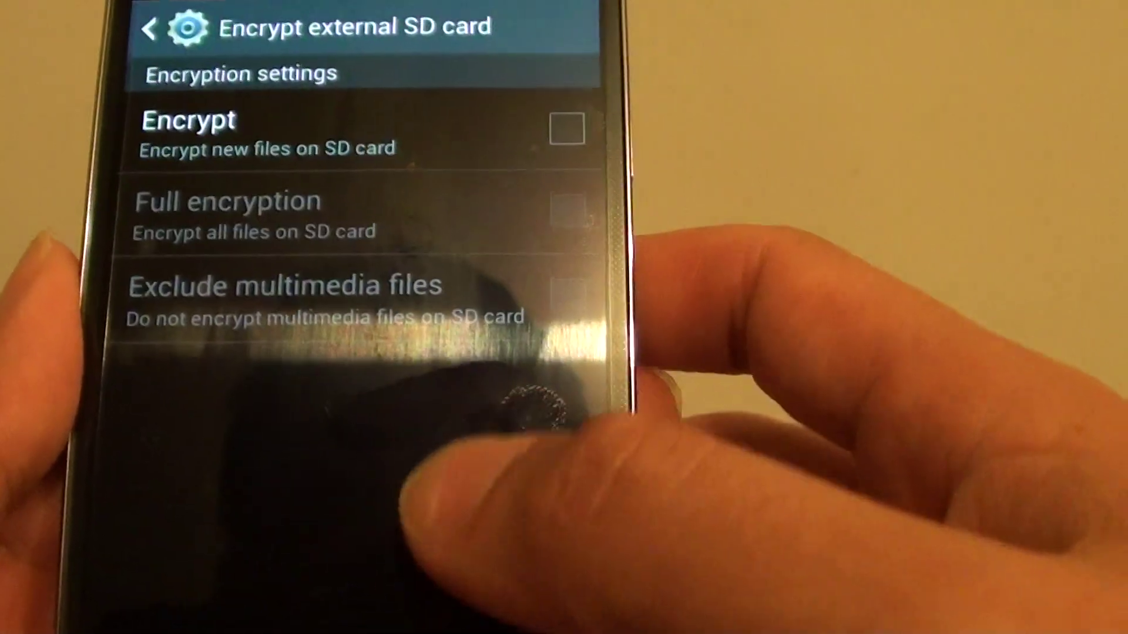